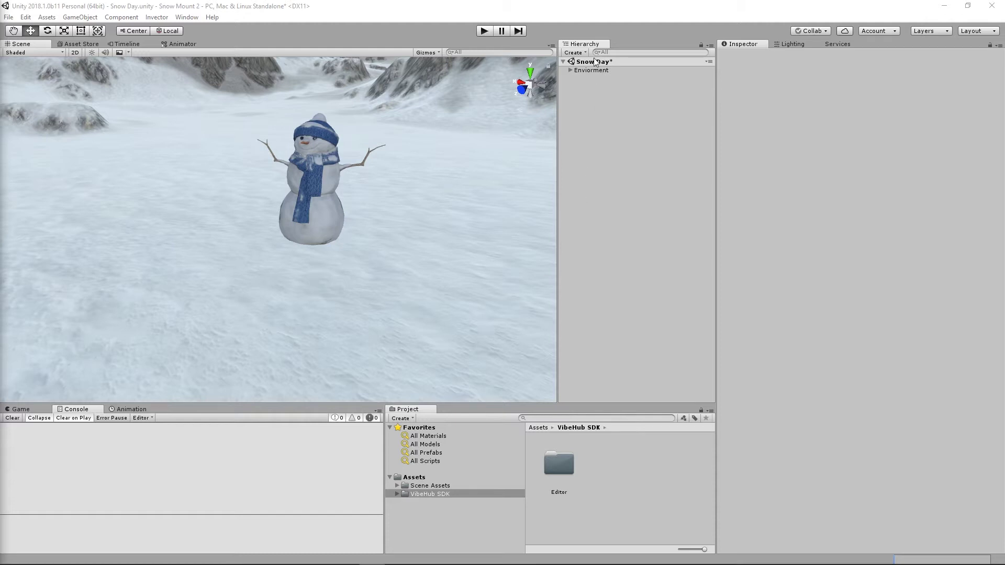
# - Create an empty GameObject in the Snow Day hierarchy and rename it PlayerSpawn
pyautogui.click(569, 71)
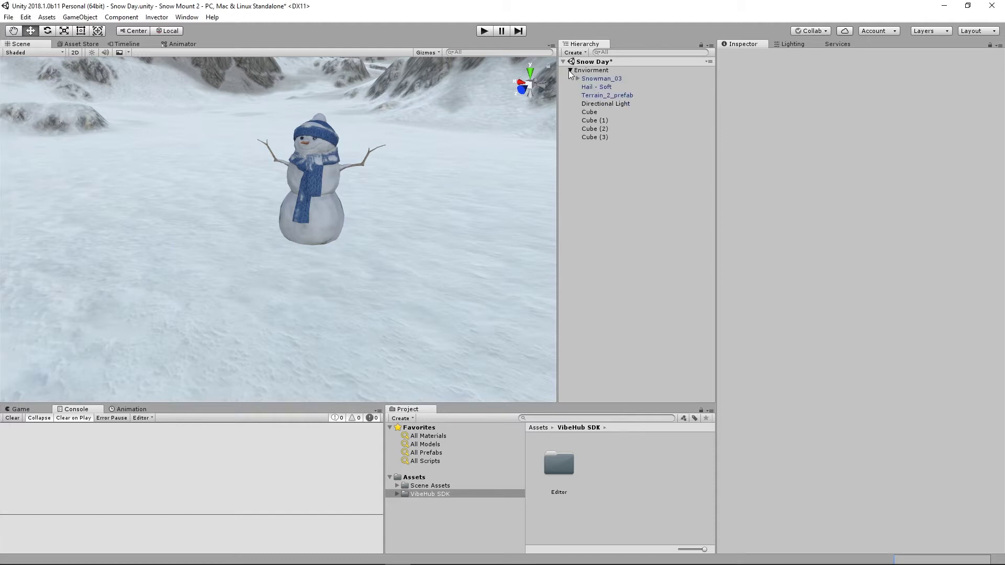
pyautogui.click(569, 71)
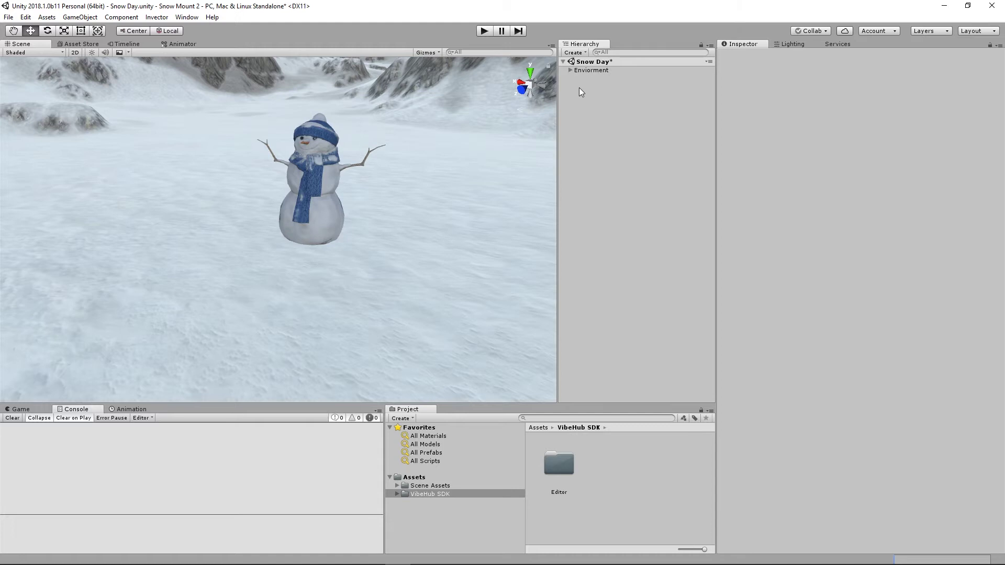
pyautogui.rightClick(579, 88)
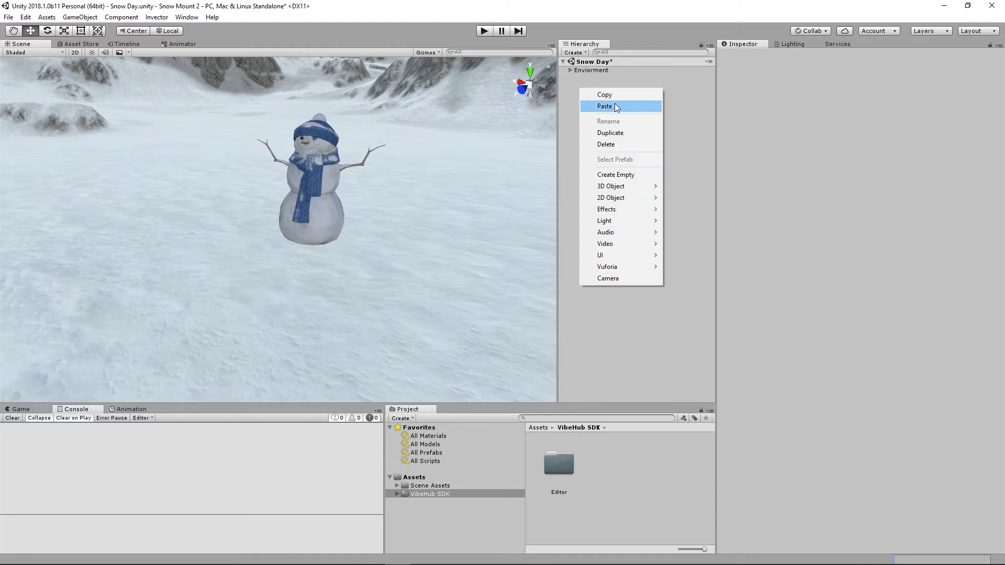
pyautogui.click(633, 175)
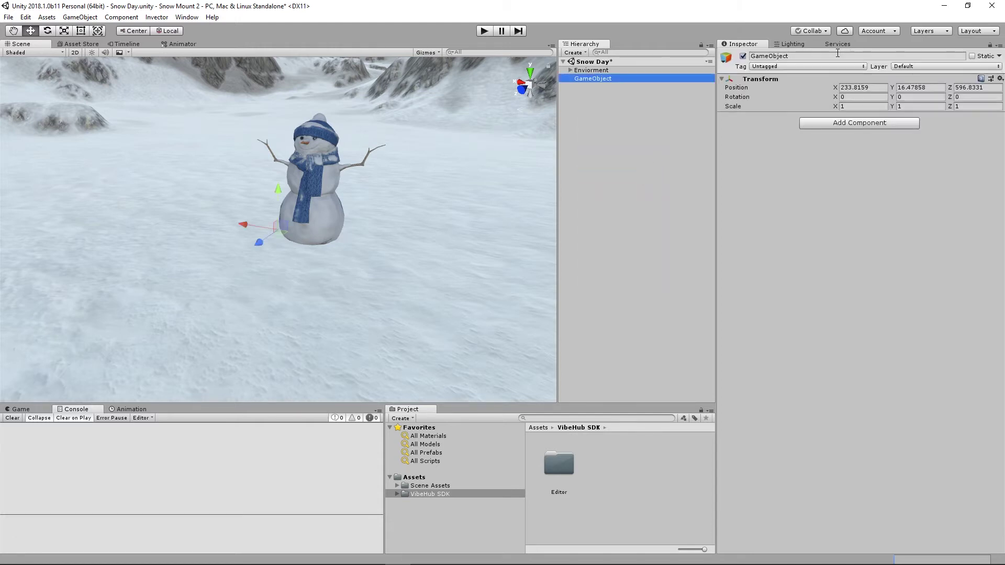
pyautogui.click(838, 55)
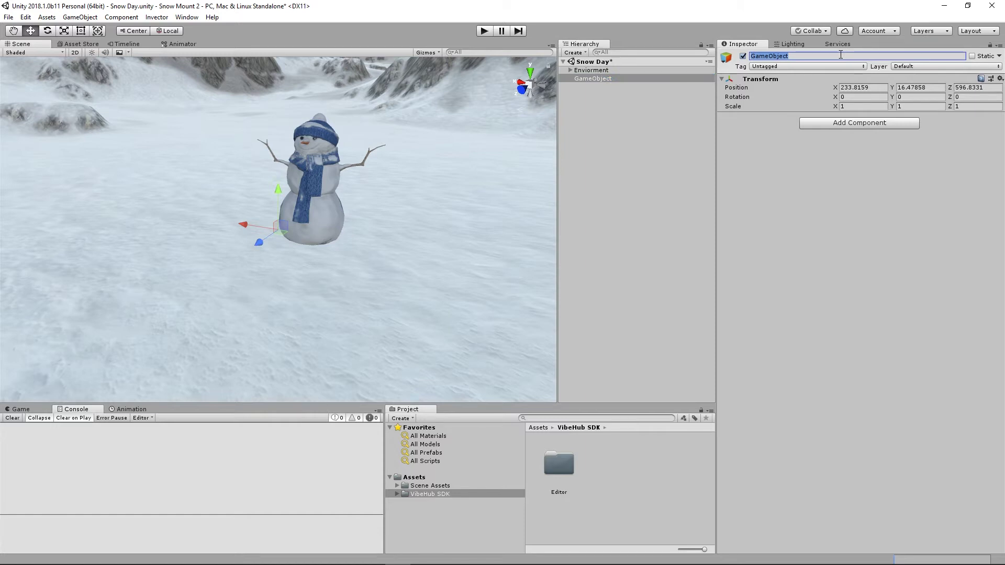
pyautogui.write('PlayerSpawn')
pyautogui.press('Return')
# - Define a new spawnPoint tag in the Tag Manager, then reselect PlayerSpawn
pyautogui.click(812, 67)
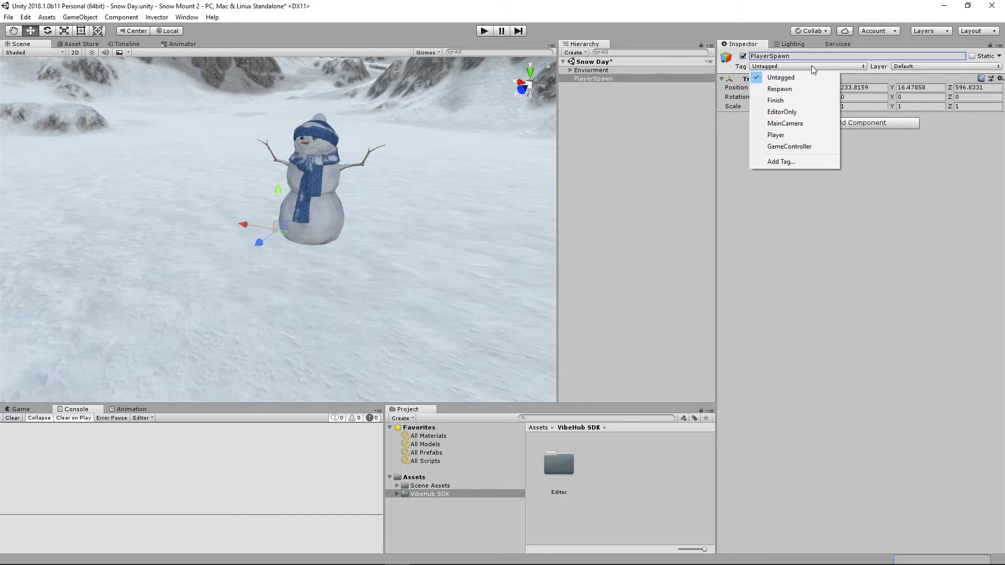
pyautogui.click(781, 161)
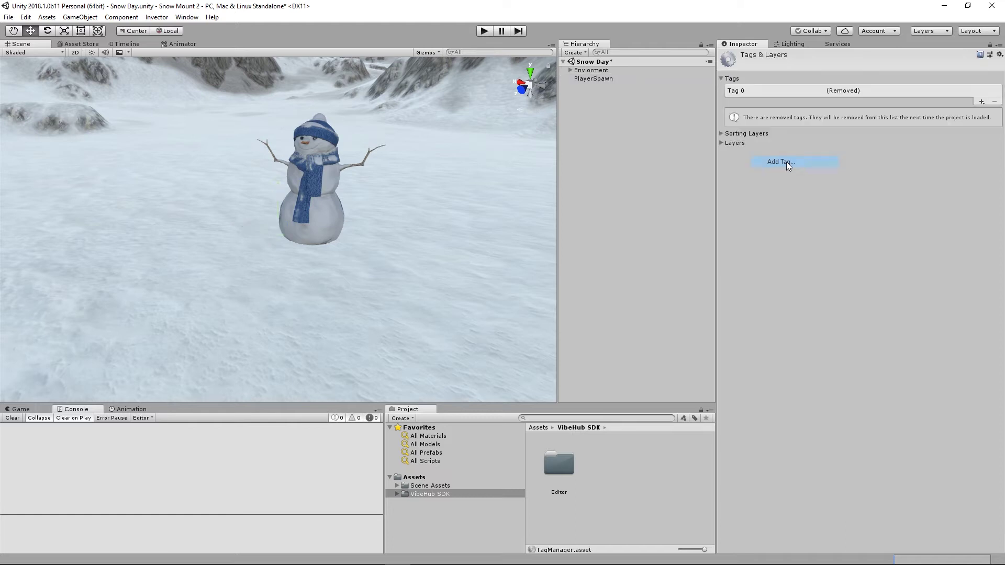
pyautogui.click(981, 102)
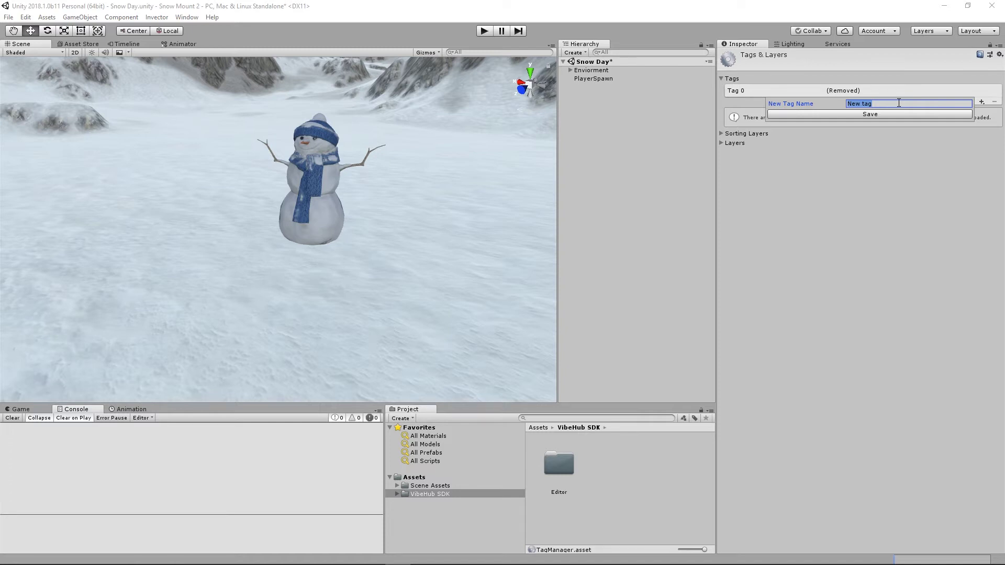
pyautogui.write('spawnPoint')
pyautogui.click(893, 115)
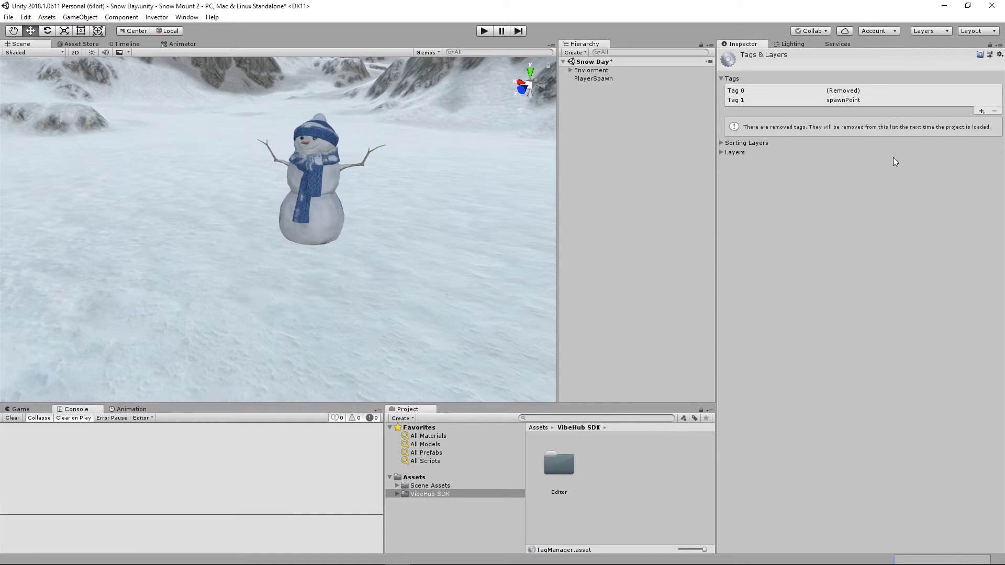
pyautogui.click(625, 80)
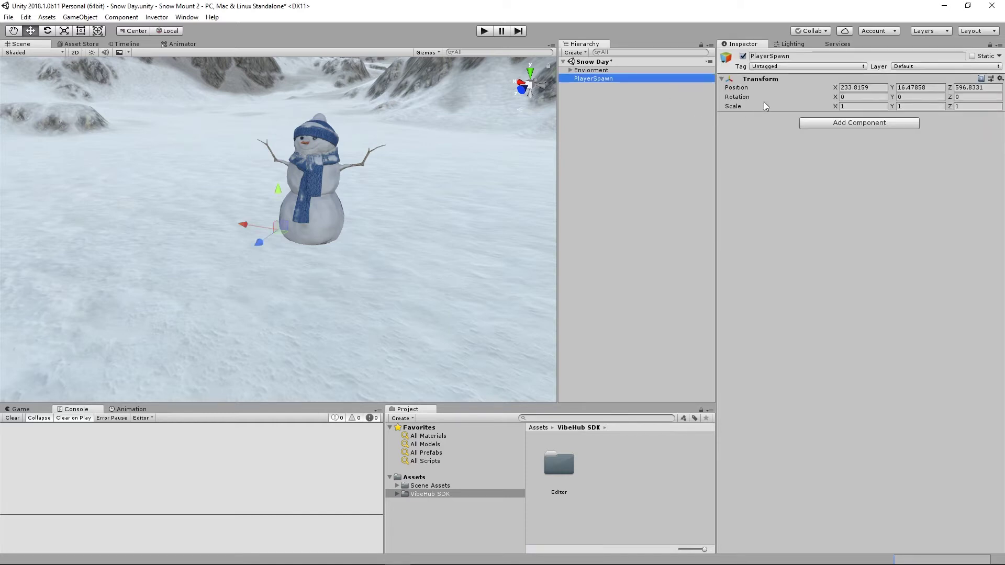
# - Tag PlayerSpawn as spawnPoint and move it beside the snowman to 233.8159, 18.68, 602.937
pyautogui.click(792, 67)
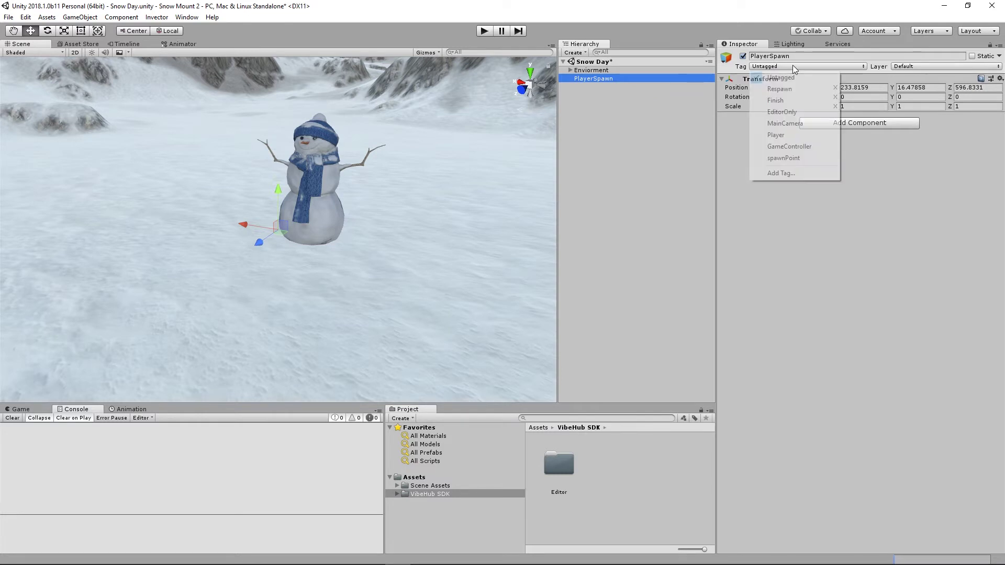
pyautogui.click(784, 158)
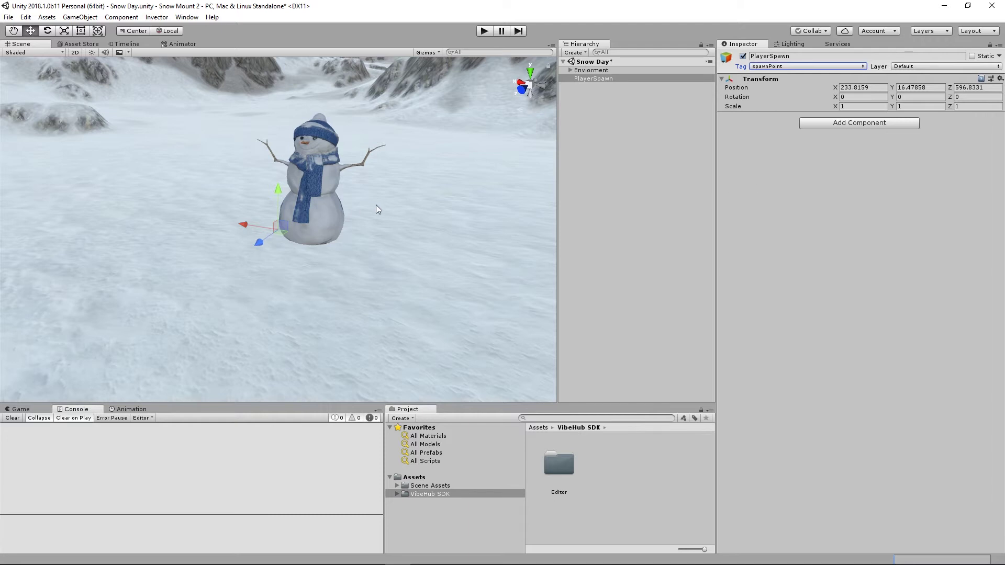
pyautogui.moveTo(377, 209); pyautogui.dragTo(282, 212, button='middle')
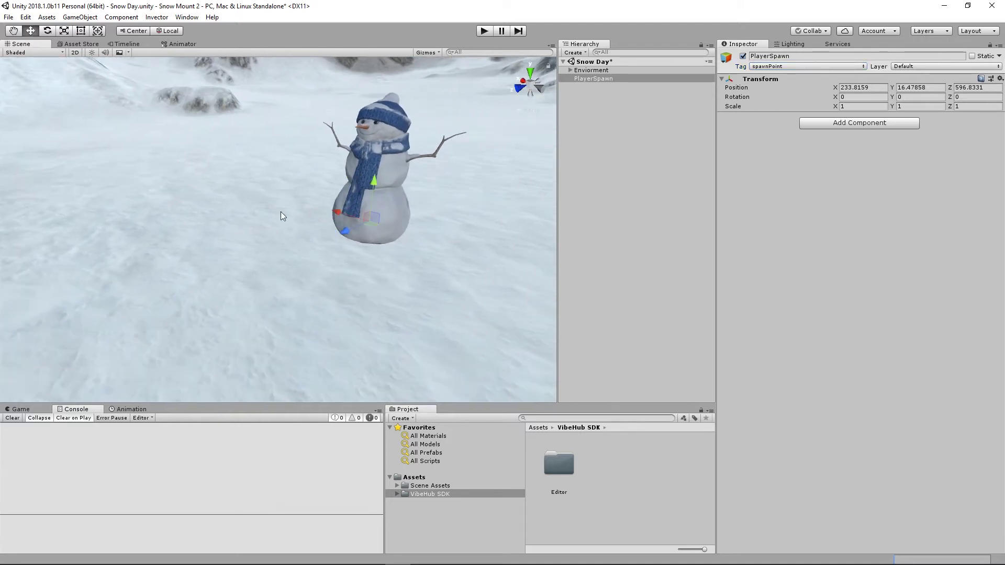
pyautogui.moveTo(344, 234); pyautogui.dragTo(293, 193)
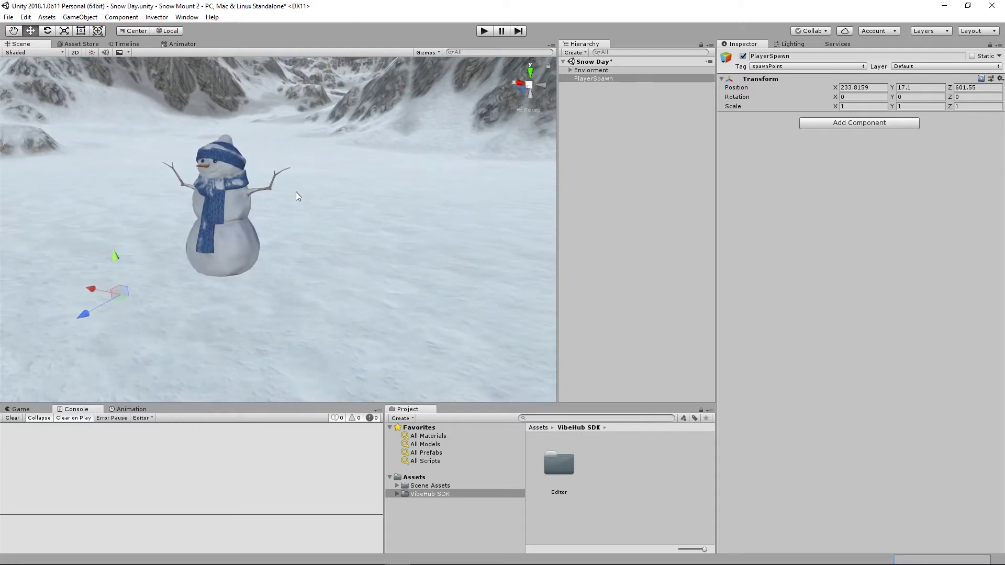
pyautogui.moveTo(293, 193); pyautogui.dragTo(303, 168, button='middle')
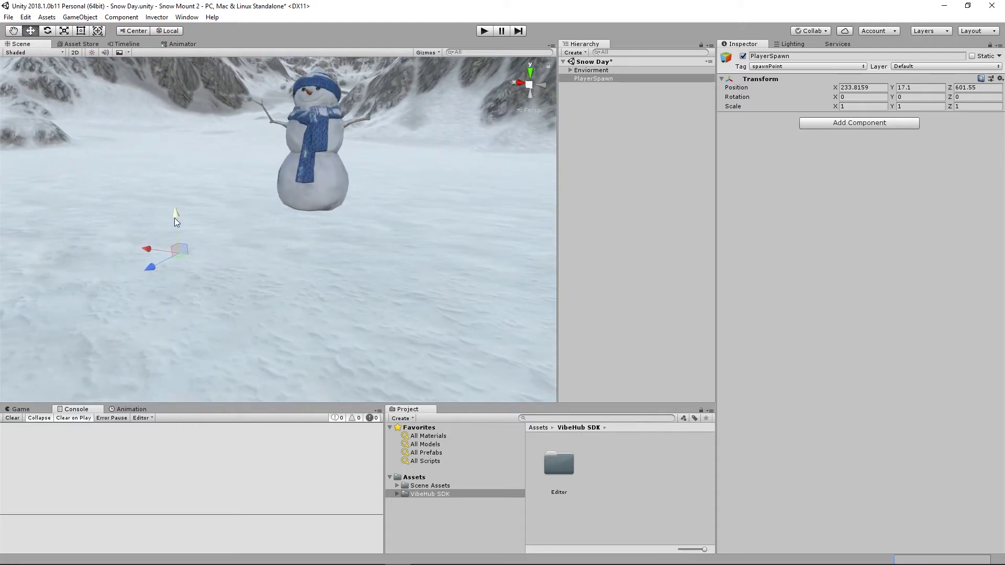
pyautogui.moveTo(174, 218); pyautogui.dragTo(187, 153)
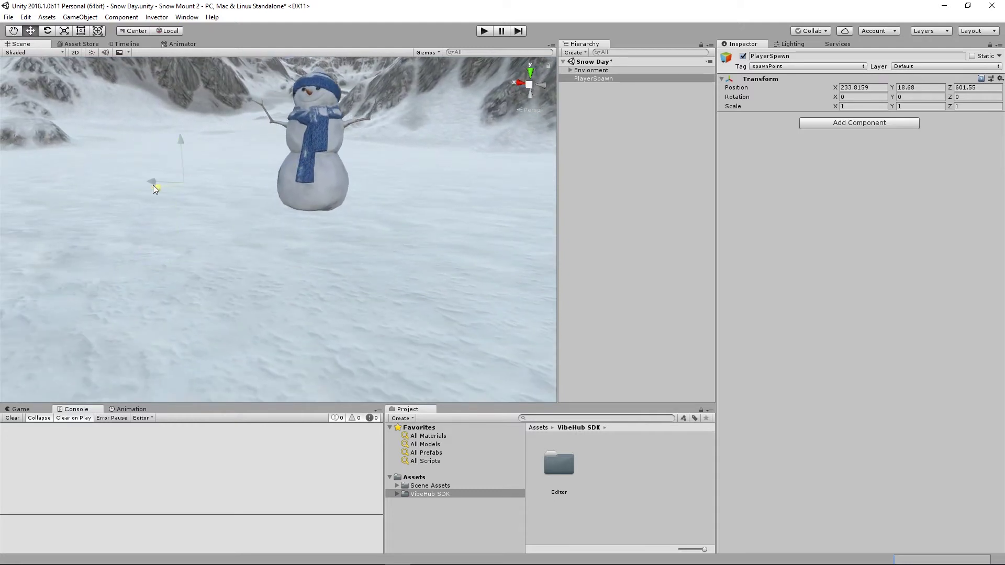
pyautogui.moveTo(155, 188); pyautogui.dragTo(73, 169)
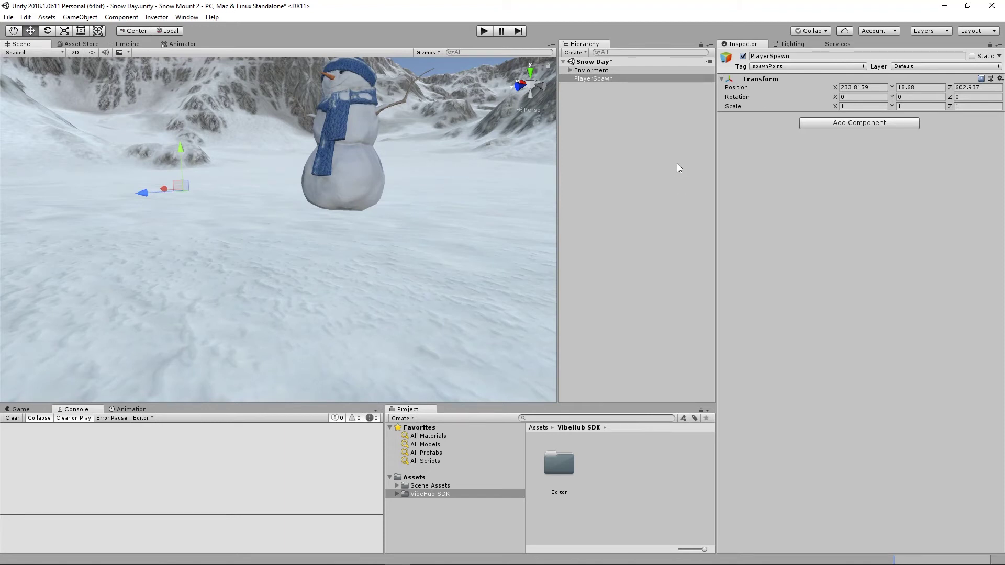
# - Save the Snow Day scene
pyautogui.click(8, 17)
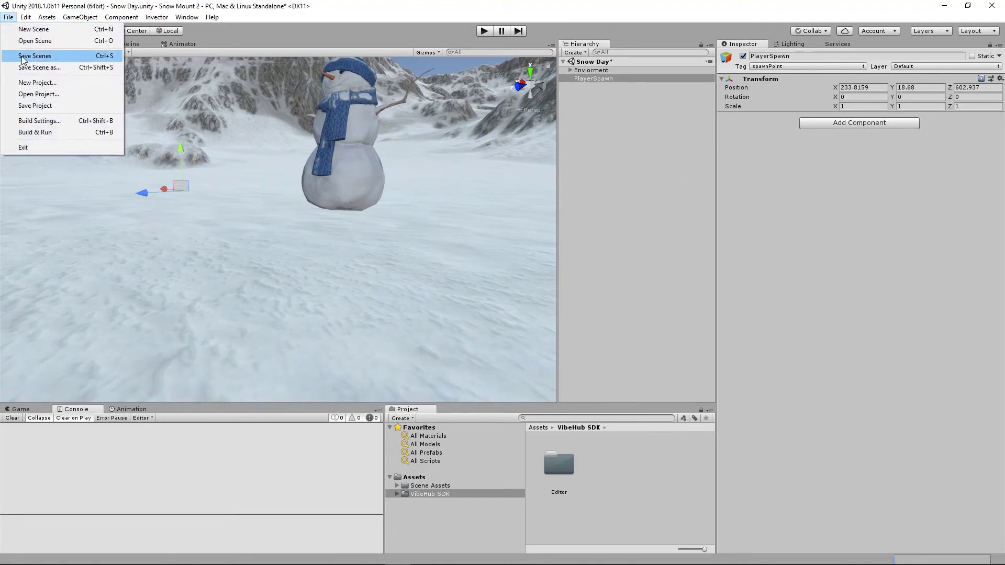
pyautogui.click(22, 56)
pyautogui.click(9, 16)
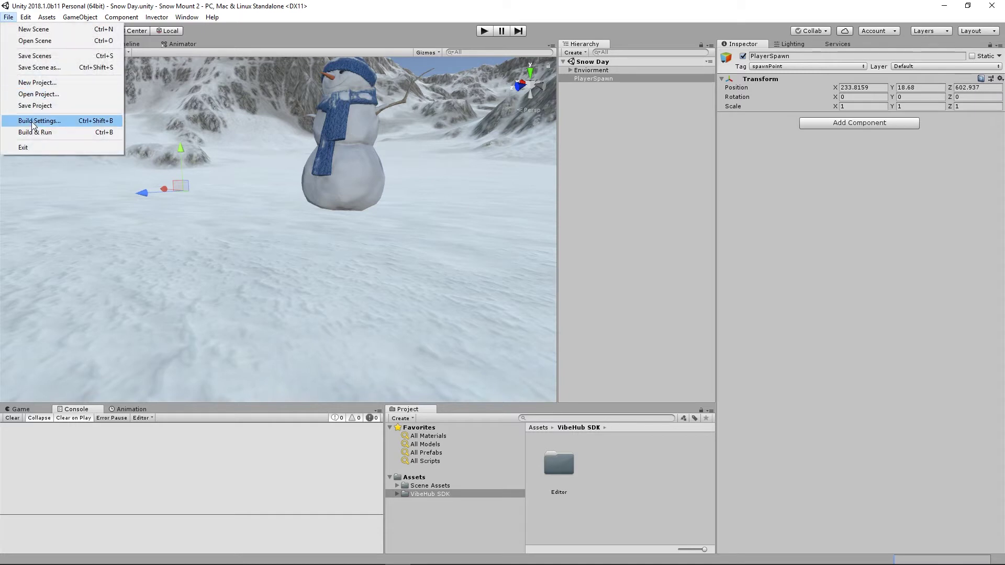
pyautogui.click(49, 106)
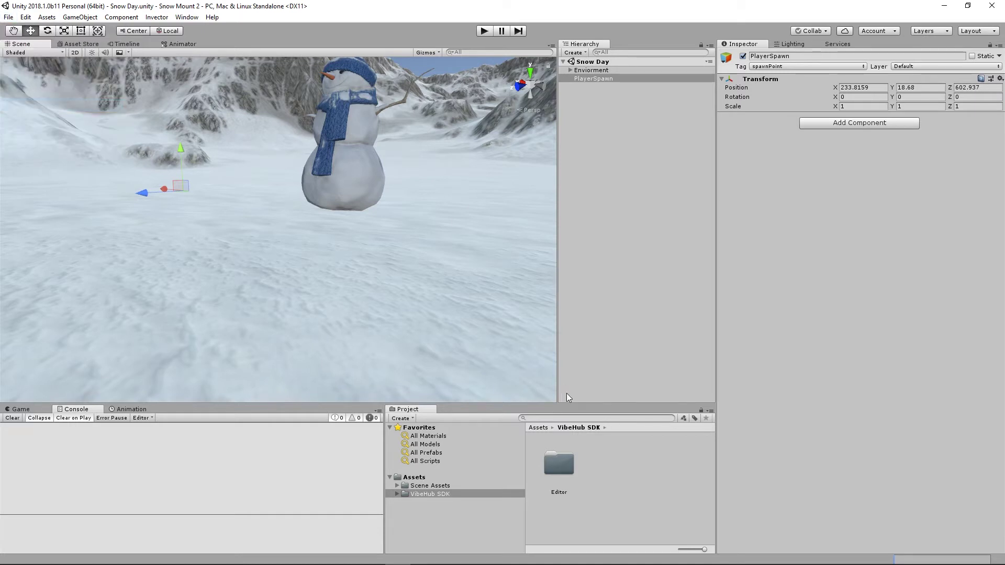
# - Assign the Snow Day scene asset to a new AssetBundle named snowday2
pyautogui.click(418, 478)
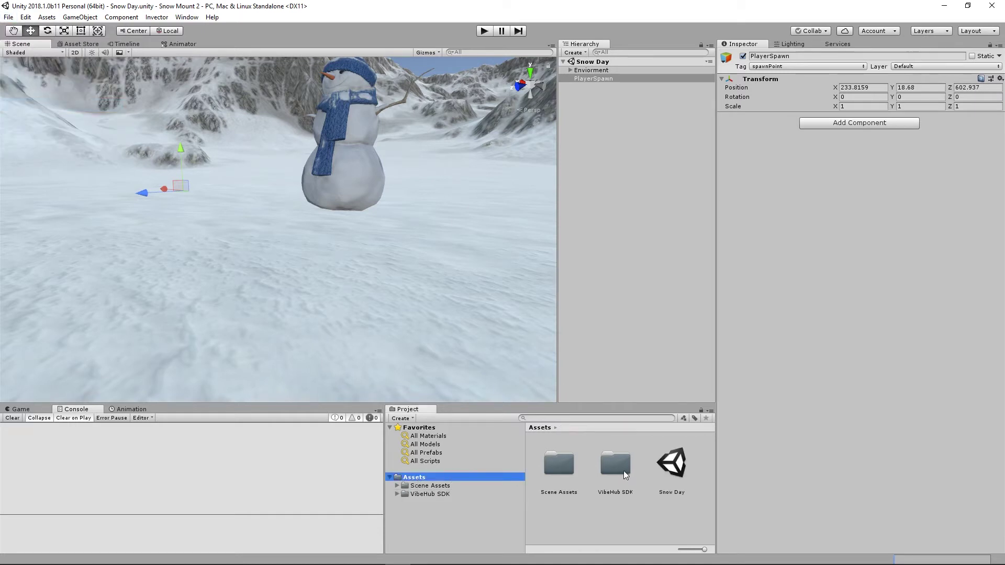
pyautogui.click(676, 466)
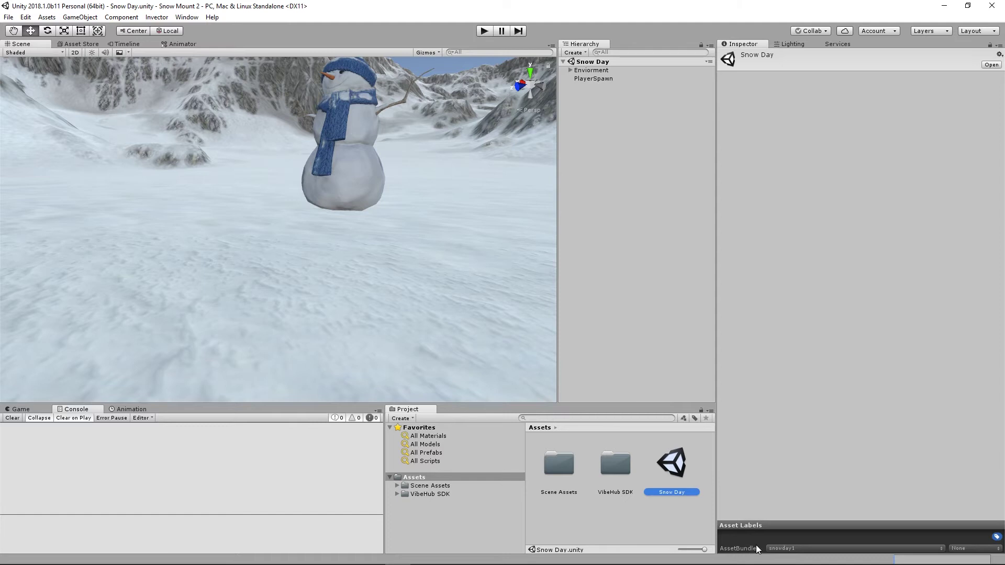
pyautogui.click(822, 549)
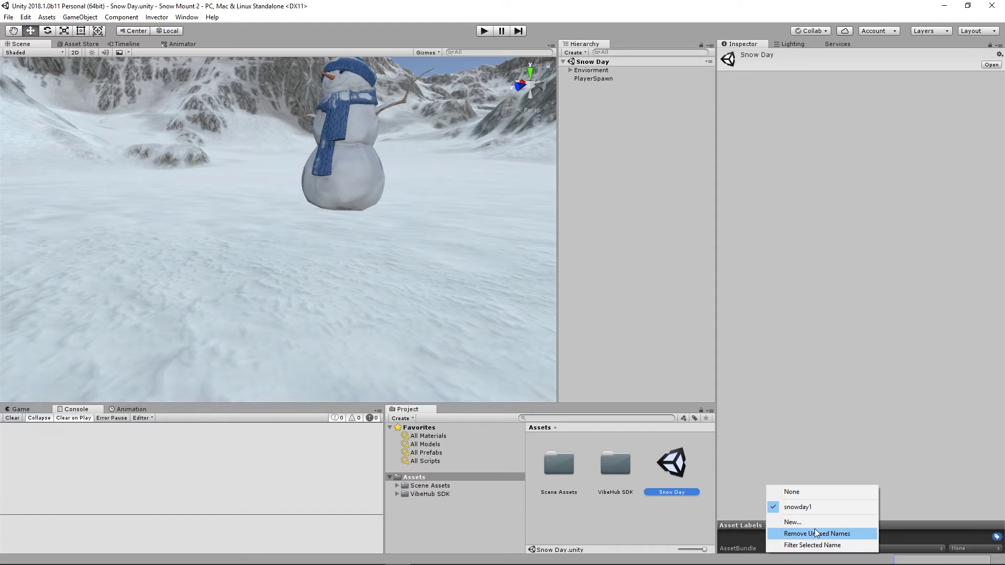
pyautogui.click(833, 522)
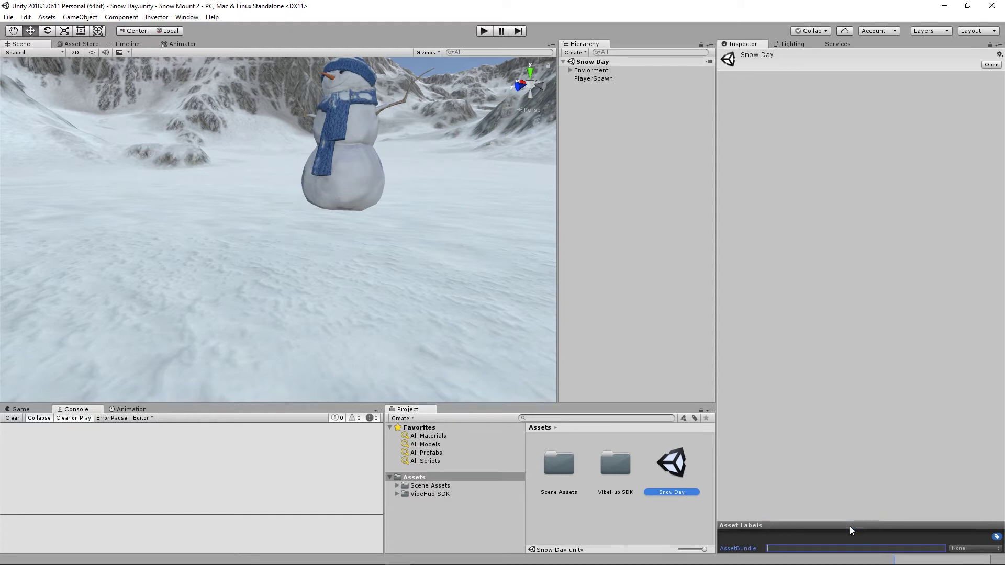
pyautogui.write('SnowDay2')
pyautogui.press('Return')
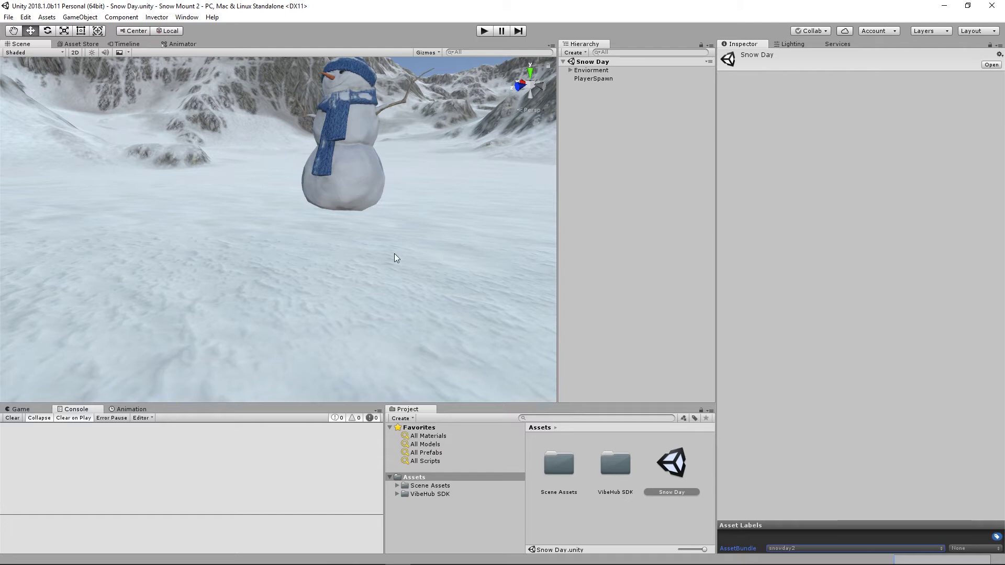
# - Build the asset bundles, open the new AssetBundles folder and reveal it in Explorer
pyautogui.click(51, 20)
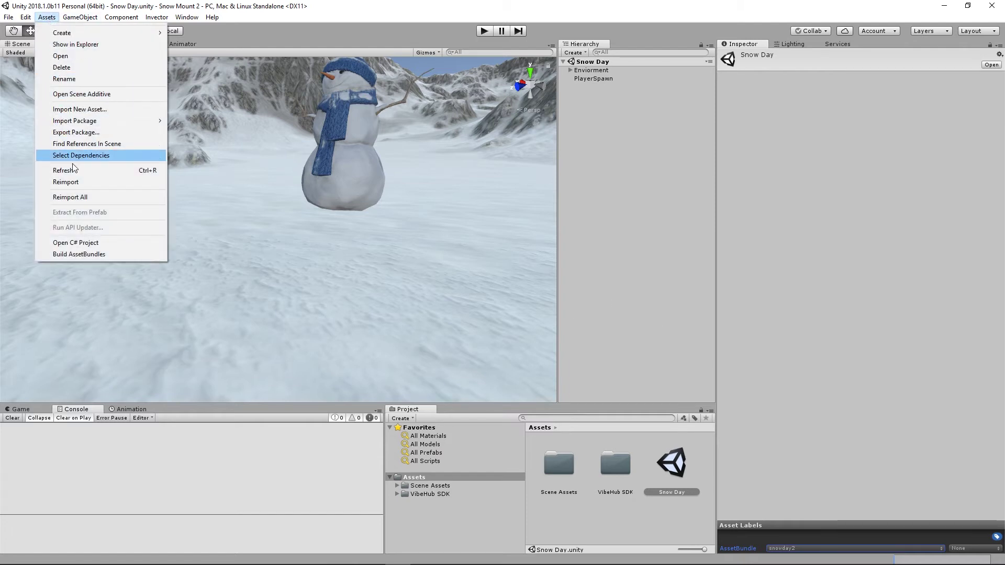
pyautogui.click(108, 256)
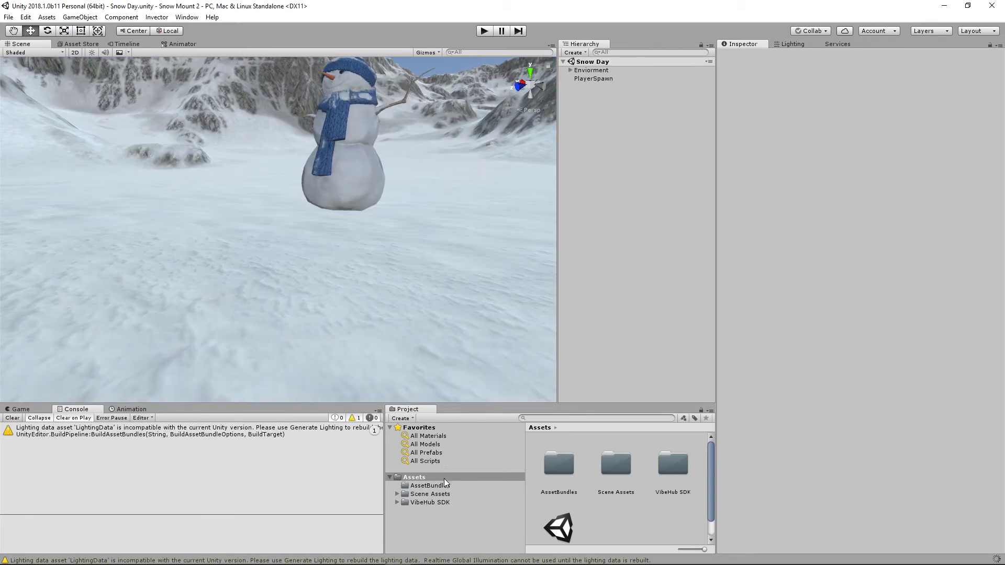
pyautogui.click(448, 486)
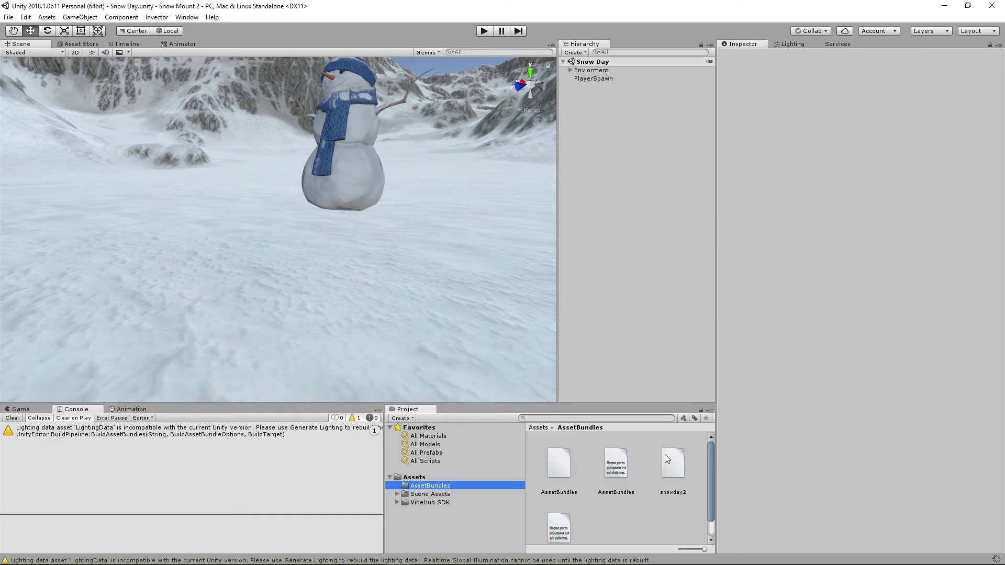
pyautogui.rightClick(440, 490)
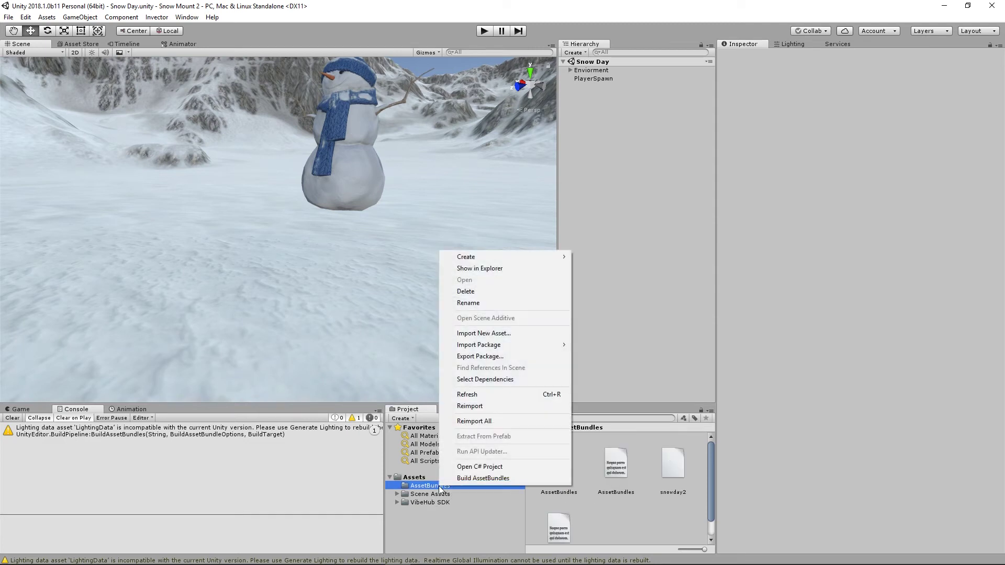
pyautogui.click(506, 269)
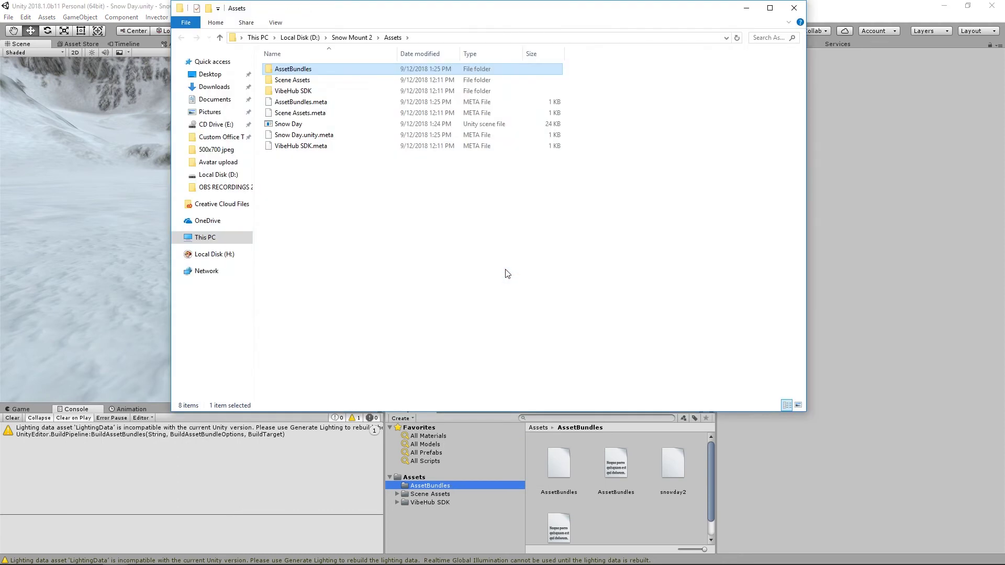
# - Open the AssetBundles folder in Explorer and select the snowday2 bundle file
pyautogui.doubleClick(316, 70)
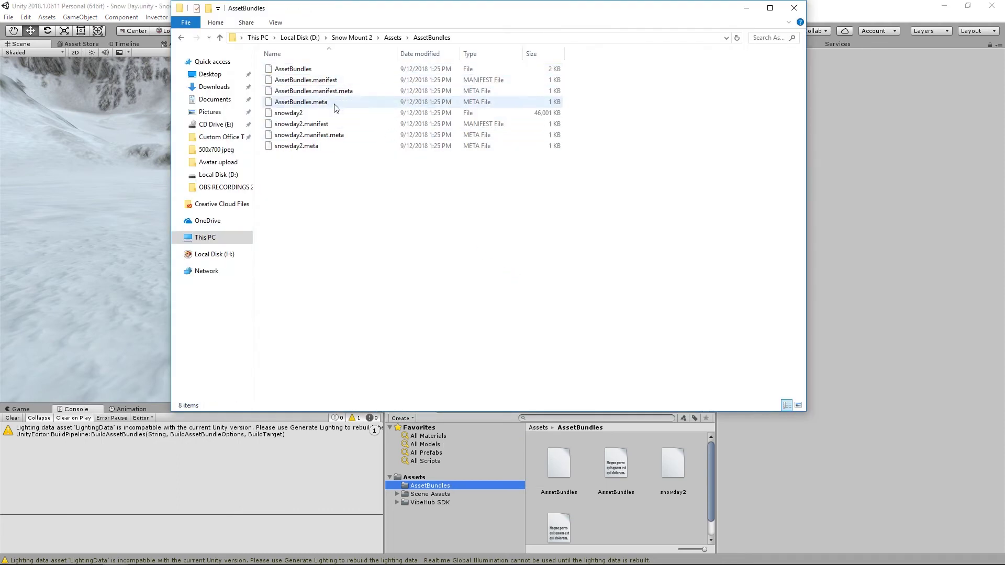
pyautogui.click(318, 115)
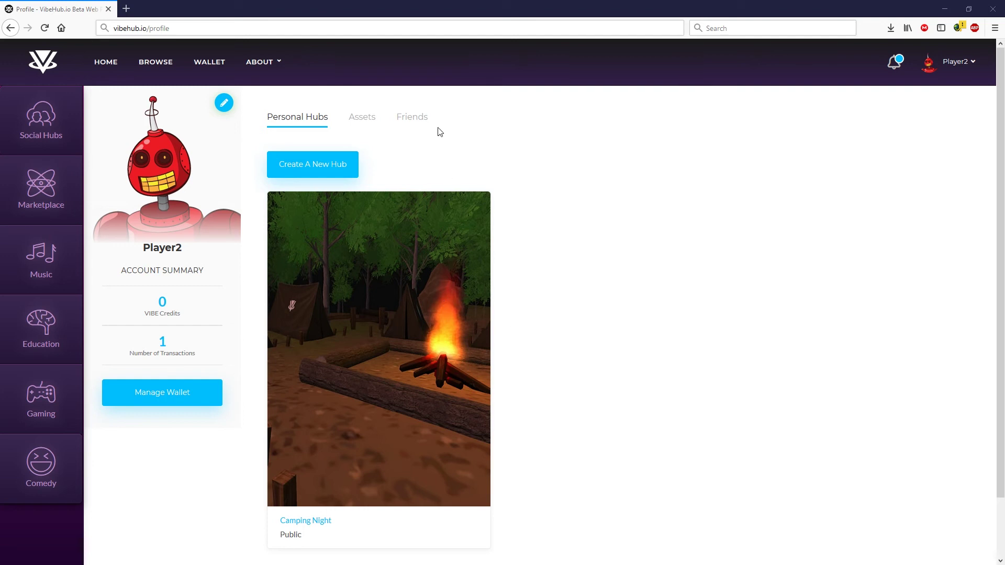
# - Switch to the profile's Assets tab and start a new asset
pyautogui.click(370, 126)
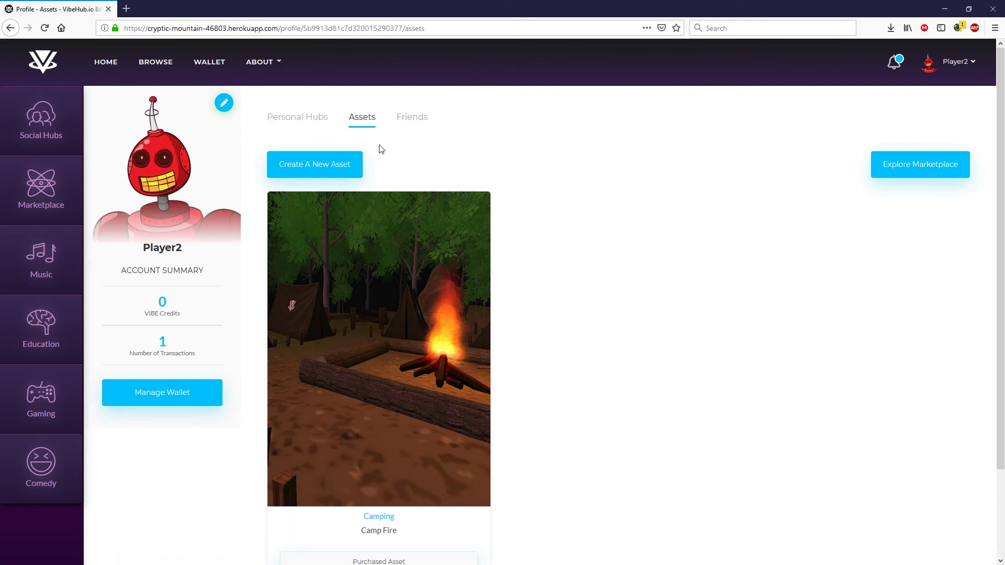
pyautogui.click(348, 165)
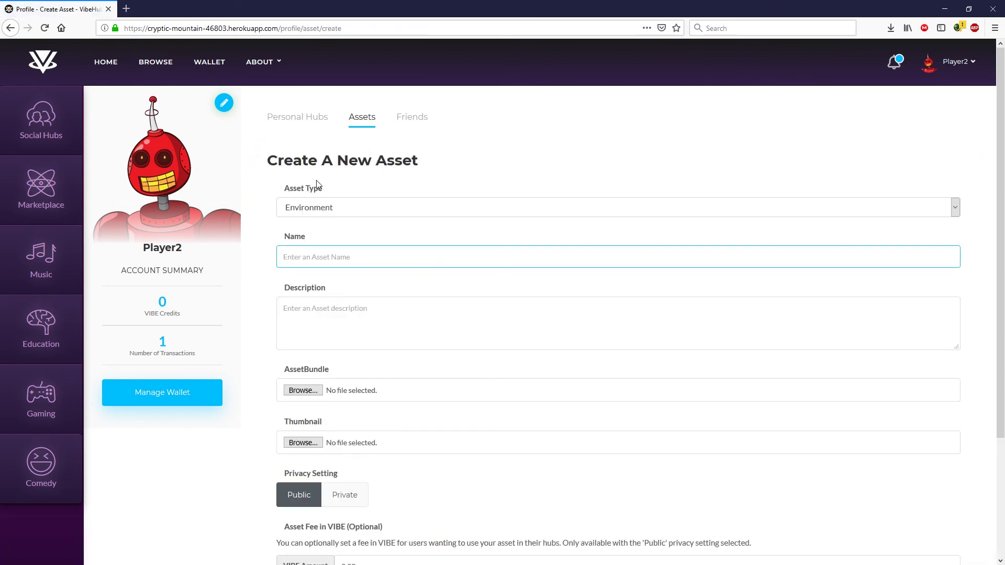
# - Keep type Environment, enter name SnowDay and description 'Its is really cold out here', then pick the bundle file
pyautogui.click(344, 215)
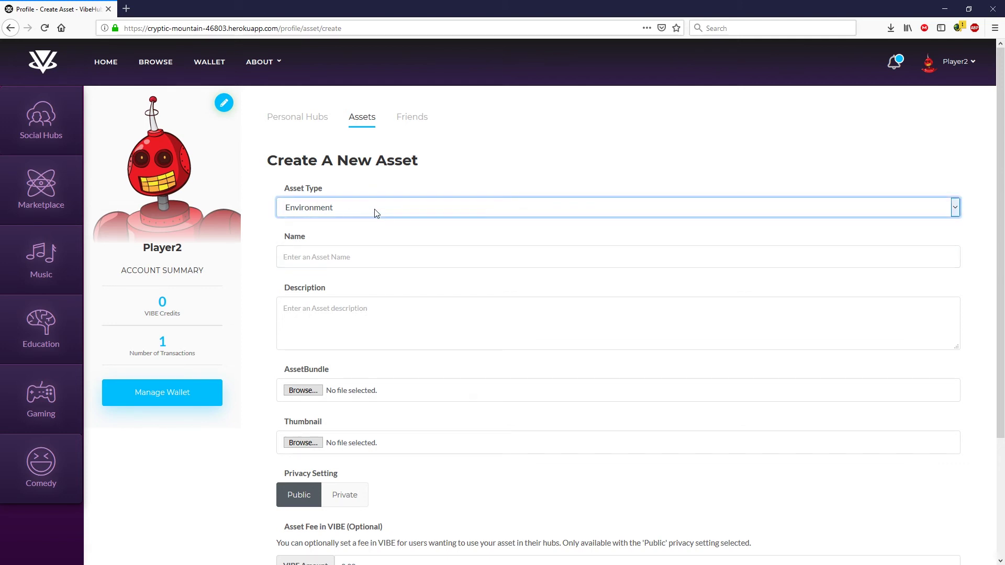
pyautogui.click(349, 257)
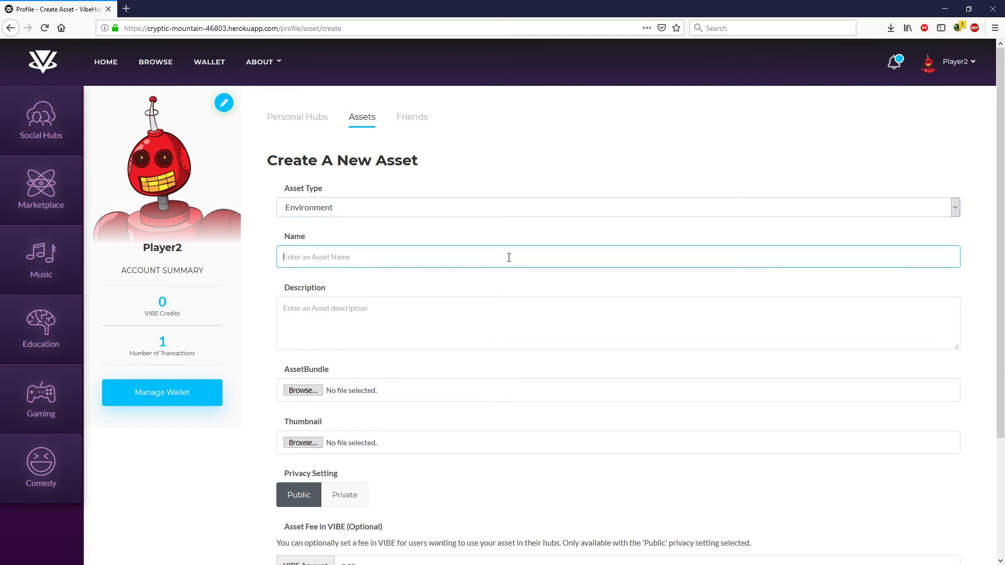
pyautogui.write('SnowDay')
pyautogui.click(444, 332)
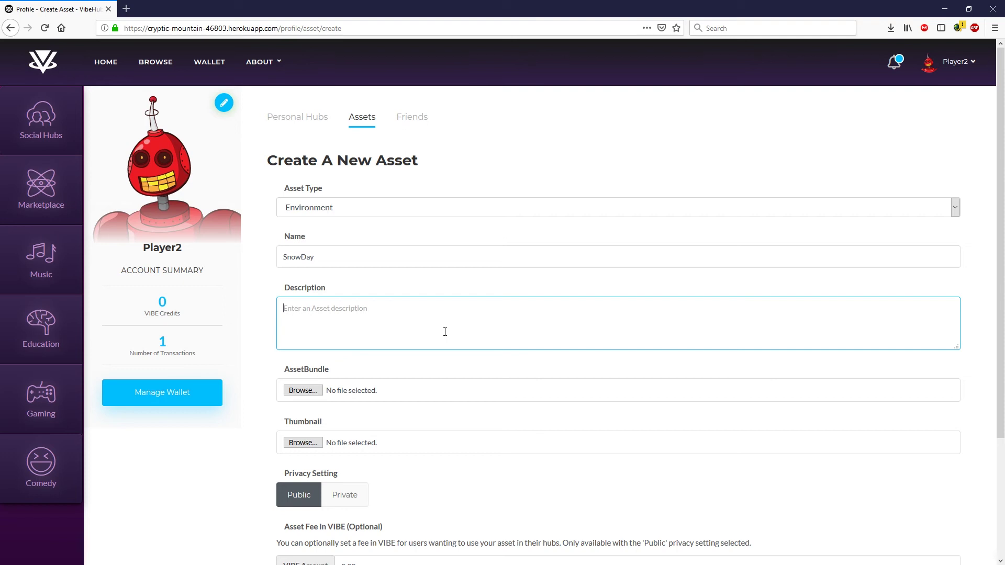
pyautogui.write('Its is really cold out here.')
pyautogui.click(317, 391)
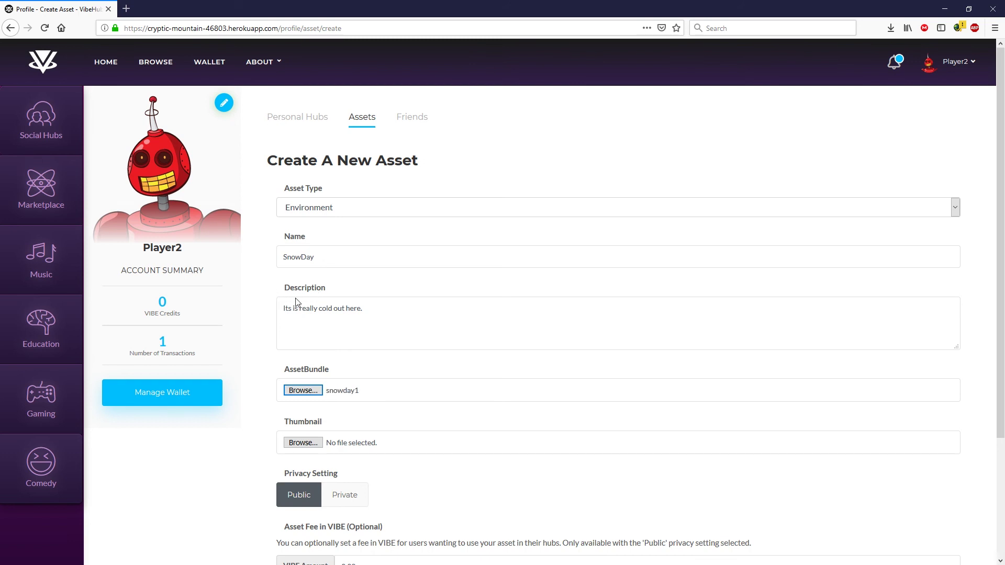
# - Attach snow mount.jpg as the thumbnail and submit the SnowDay asset
pyautogui.click(313, 444)
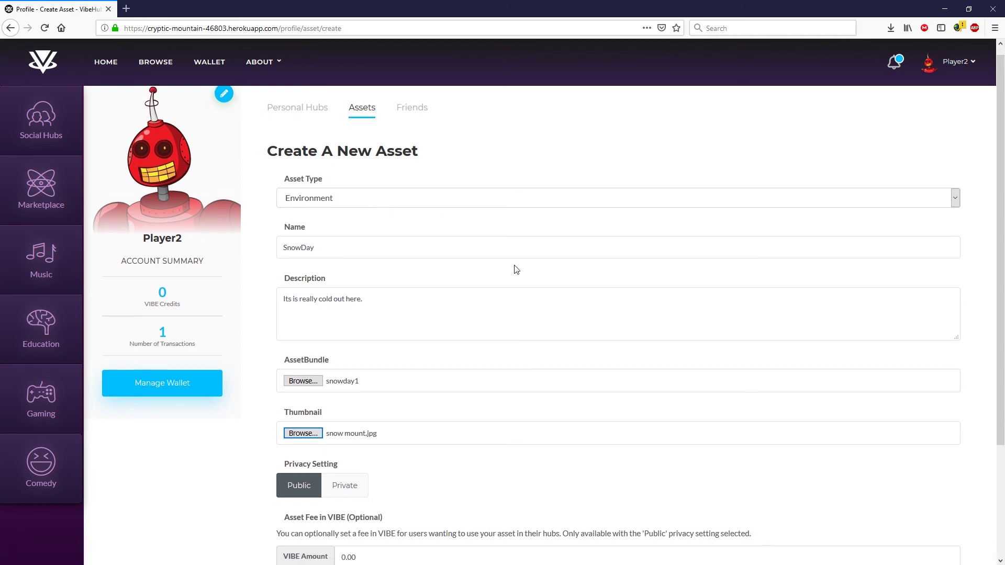
pyautogui.scroll(-3, 516, 269)
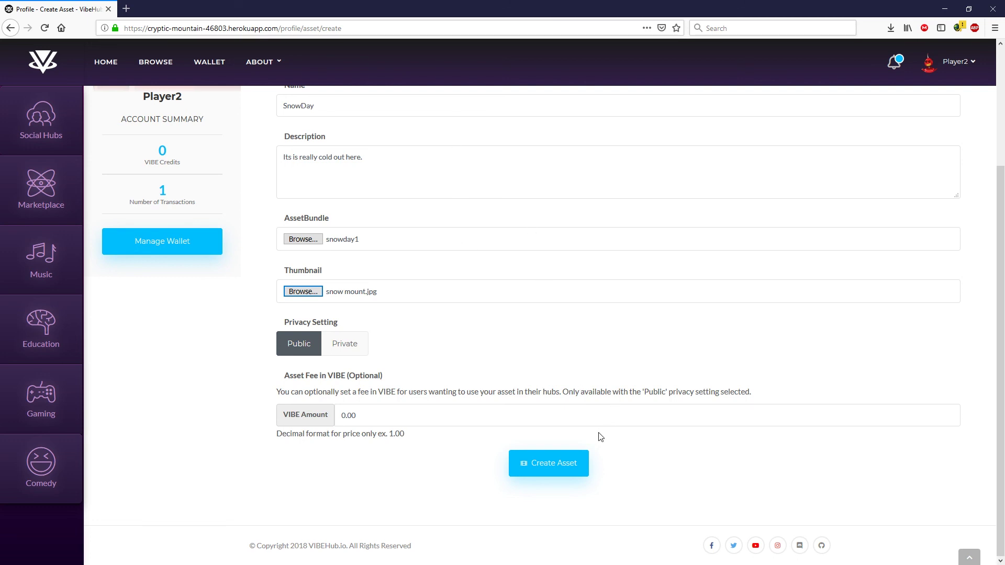
pyautogui.click(570, 473)
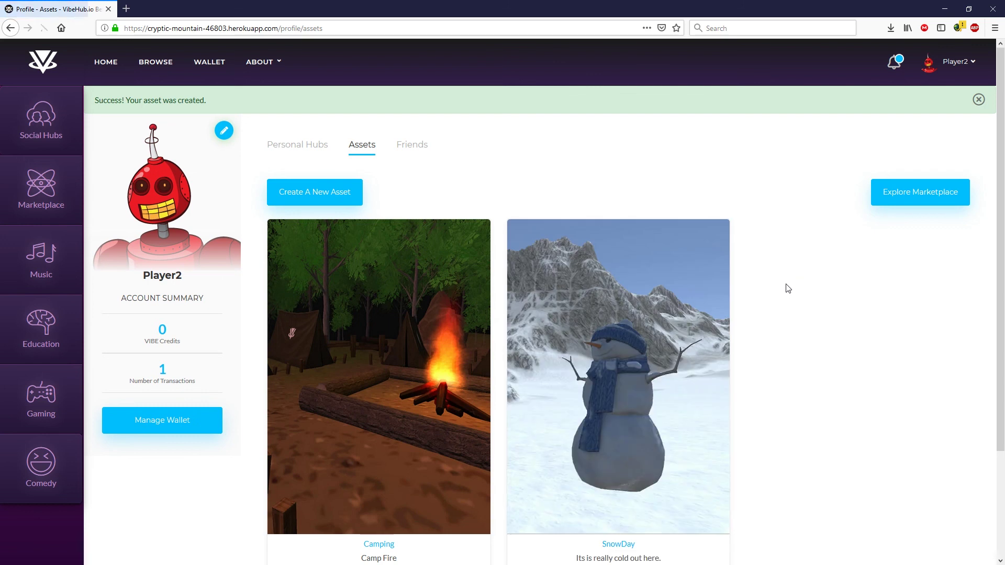
# - Check that SnowDay is listed as an Uploaded Asset beside Camping
pyautogui.scroll(-1, 611, 258)
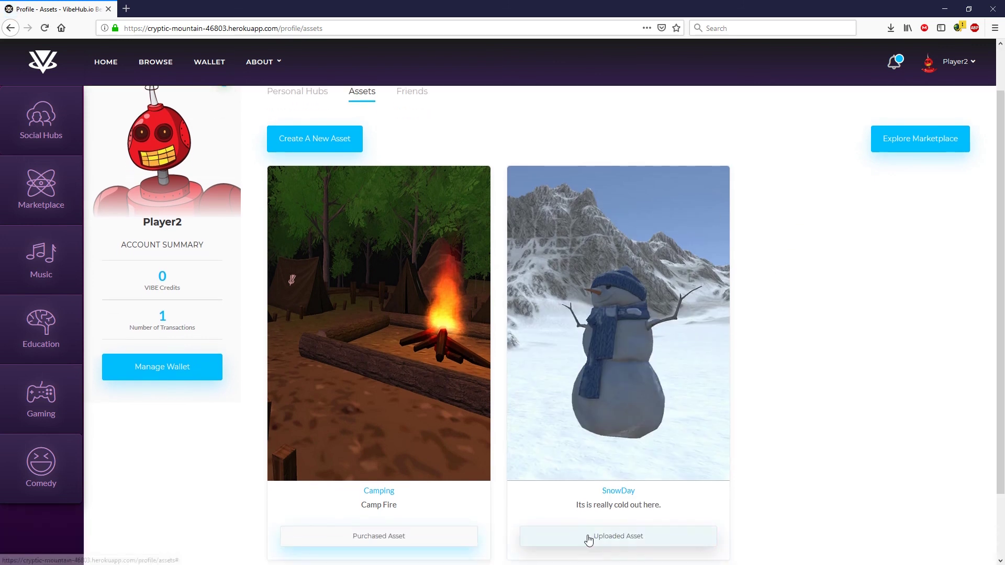
pyautogui.click(676, 538)
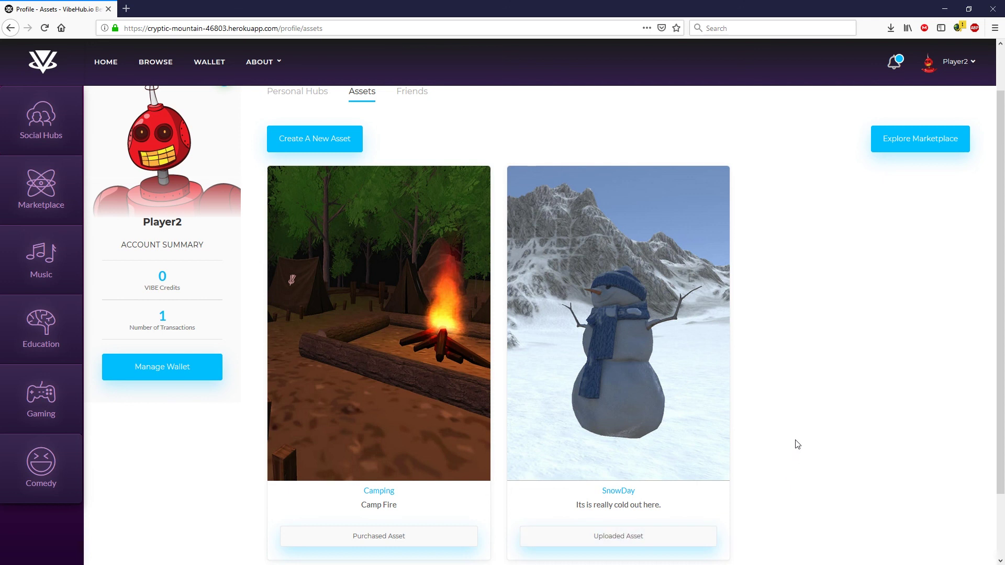